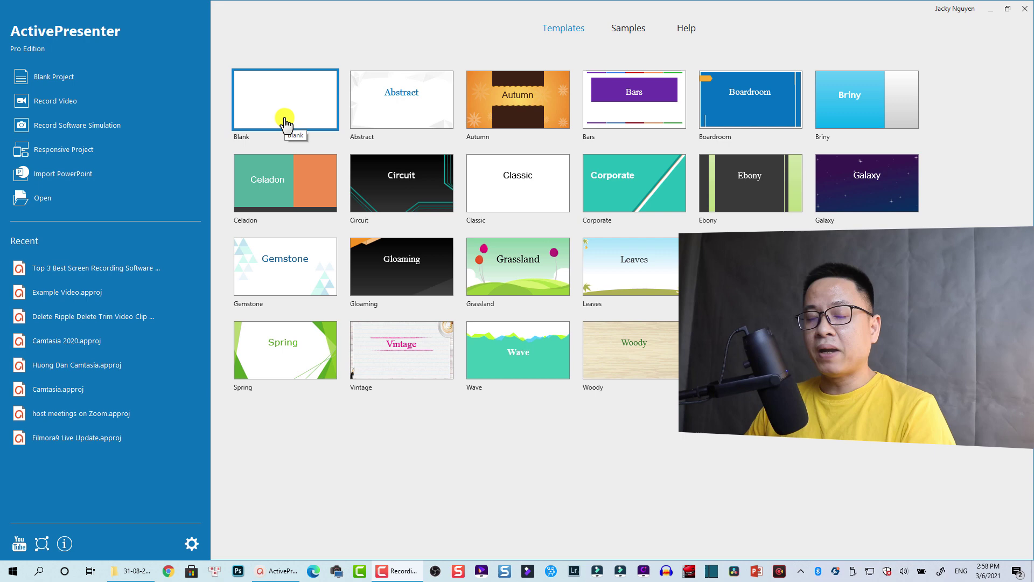
Step: Create a new blank project from the Blank template on the start page
{"action": "left_click", "coordinate": [498, 211]}
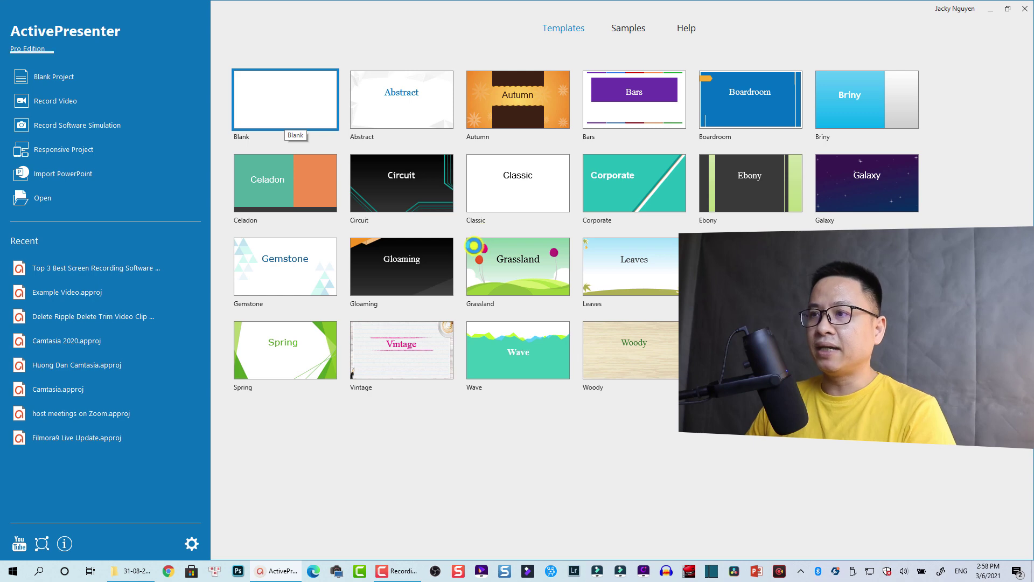
{"action": "left_click", "coordinate": [473, 245]}
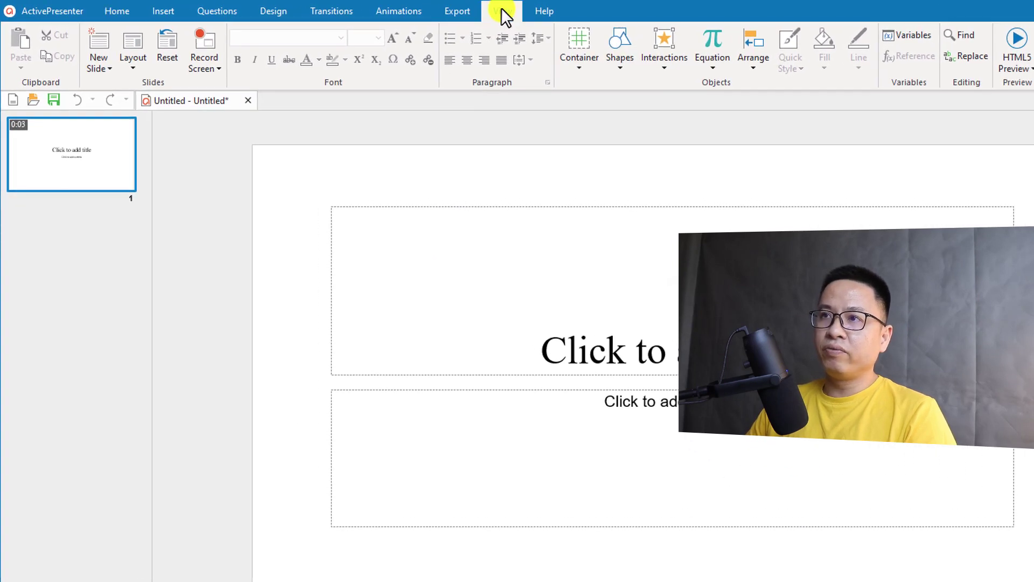
Step: Browse the Home, Insert, Questions, Design, Transitions, Animations and Export tabs, ending on View
{"action": "left_click", "coordinate": [501, 10]}
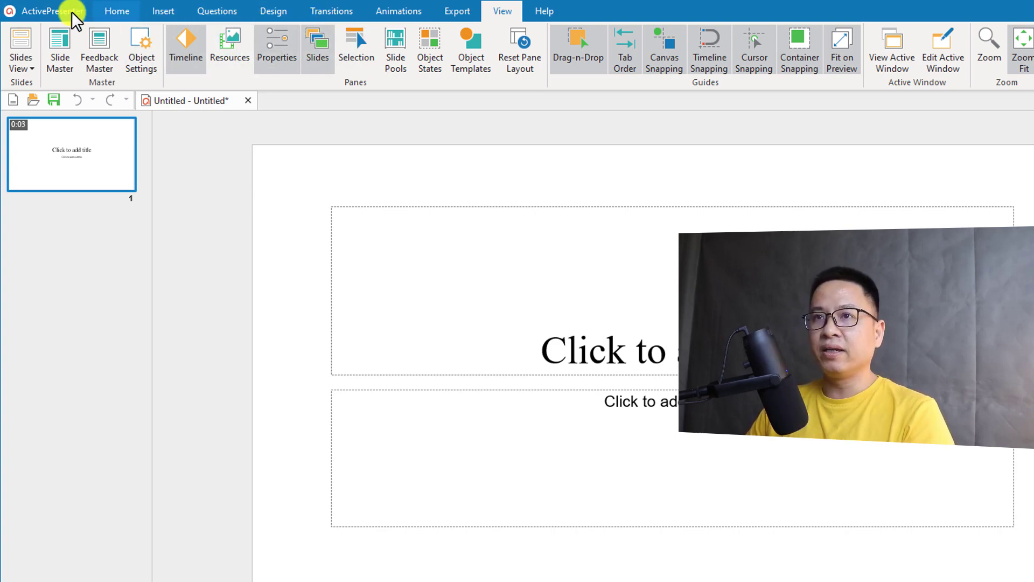
{"action": "left_click", "coordinate": [129, 13]}
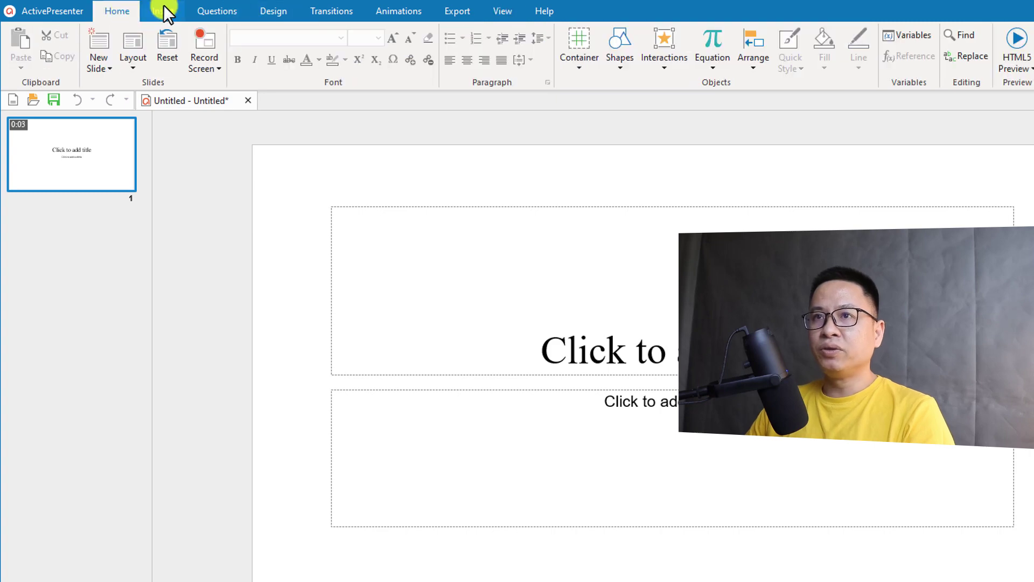
{"action": "left_click", "coordinate": [163, 9]}
{"action": "left_click", "coordinate": [216, 10]}
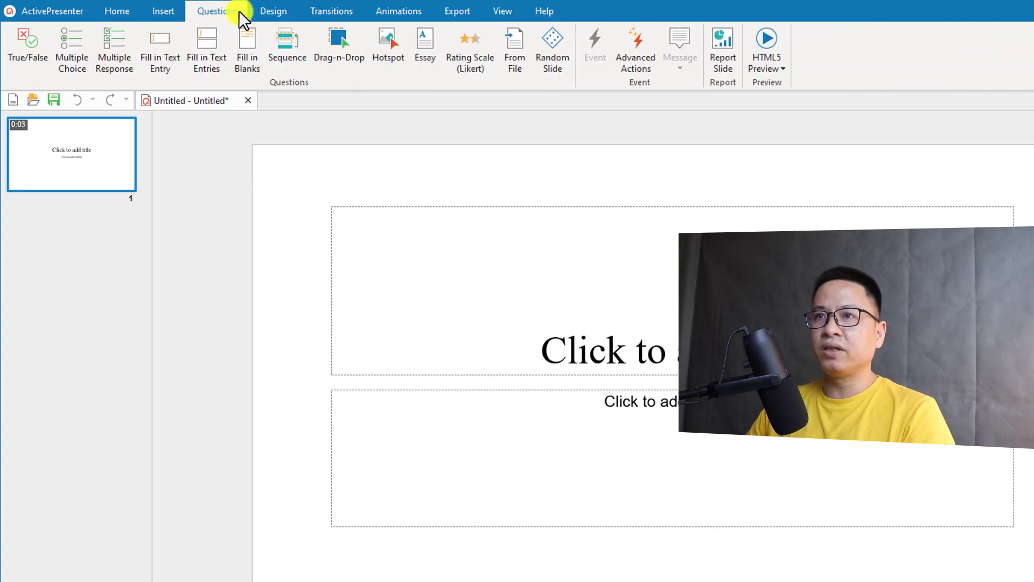
{"action": "left_click", "coordinate": [270, 11]}
{"action": "left_click", "coordinate": [331, 13]}
{"action": "left_click", "coordinate": [396, 13]}
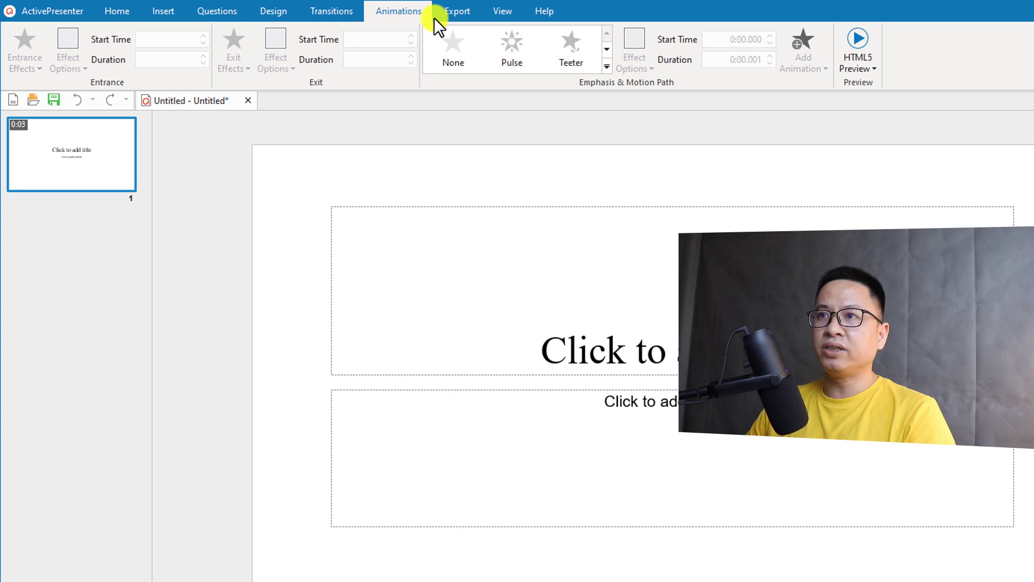
{"action": "left_click", "coordinate": [455, 13]}
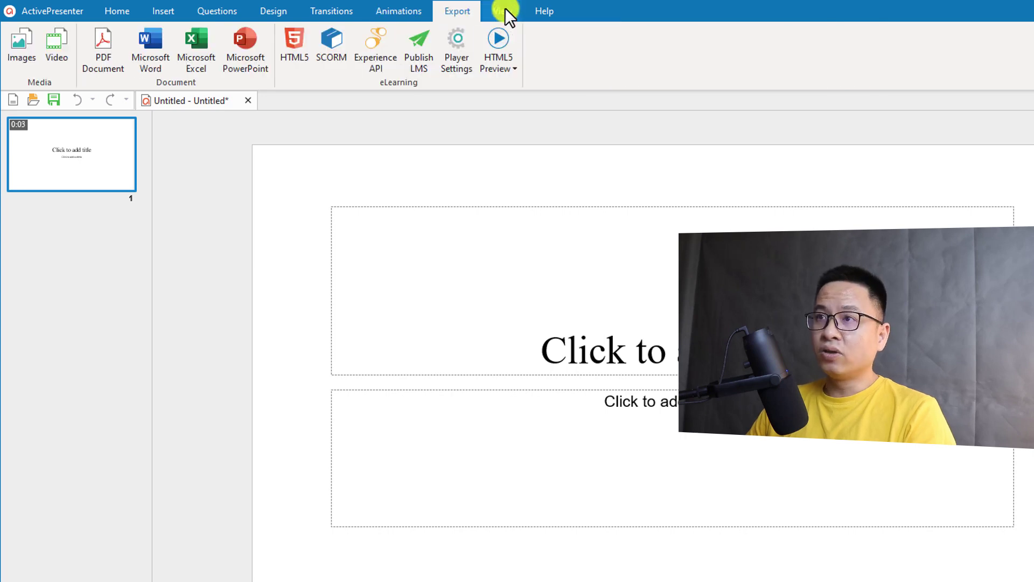
{"action": "left_click", "coordinate": [504, 10]}
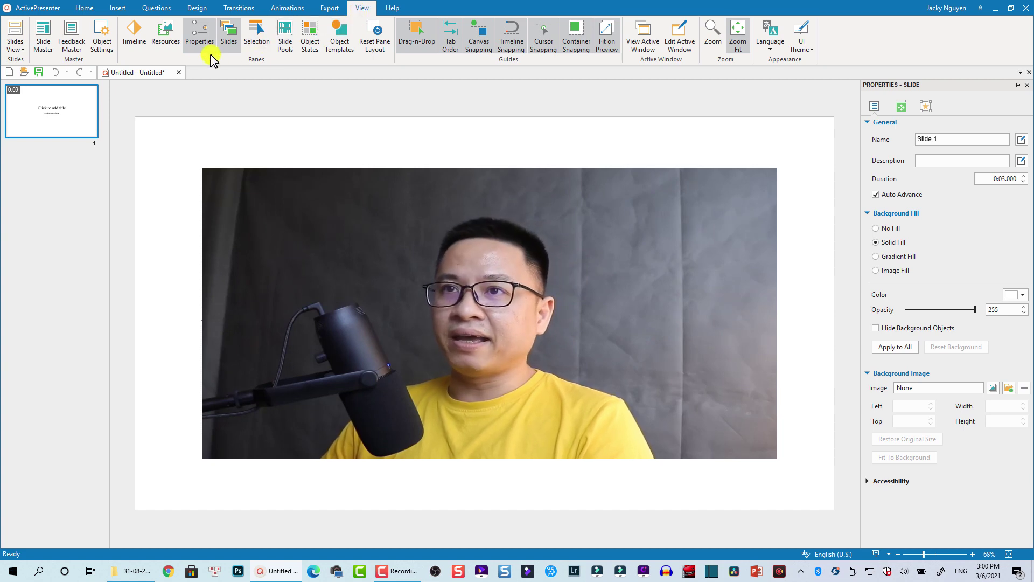
Step: Show the Timeline and Resources panes, and hide then restore the Properties pane
{"action": "left_click", "coordinate": [141, 41]}
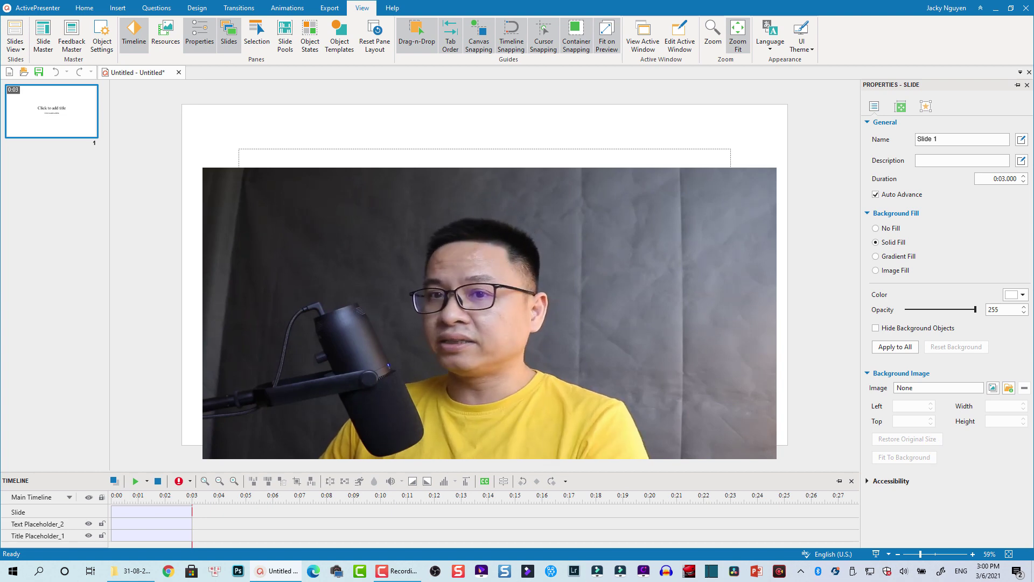
{"action": "left_click", "coordinate": [168, 35]}
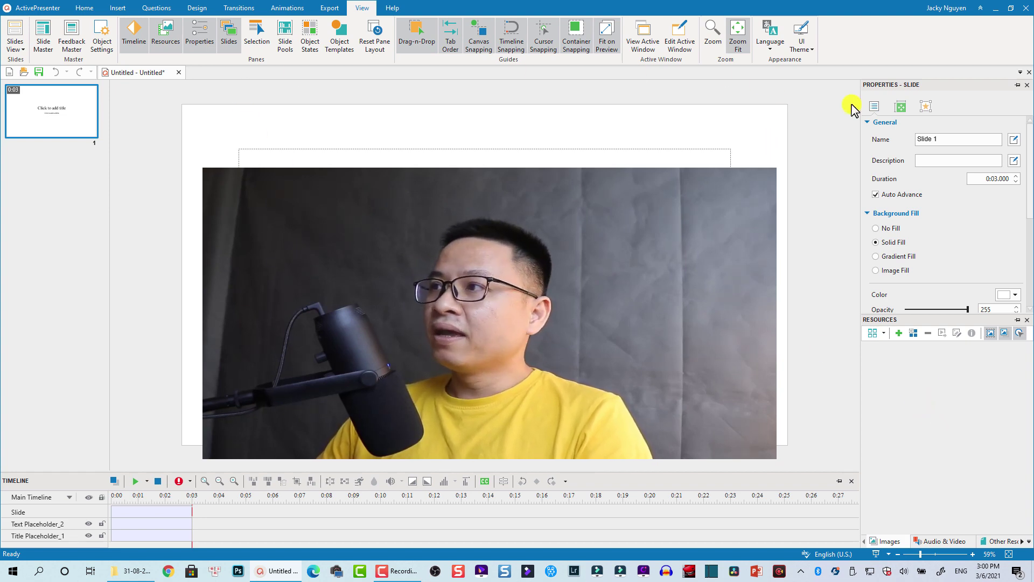
{"action": "left_click", "coordinate": [196, 38]}
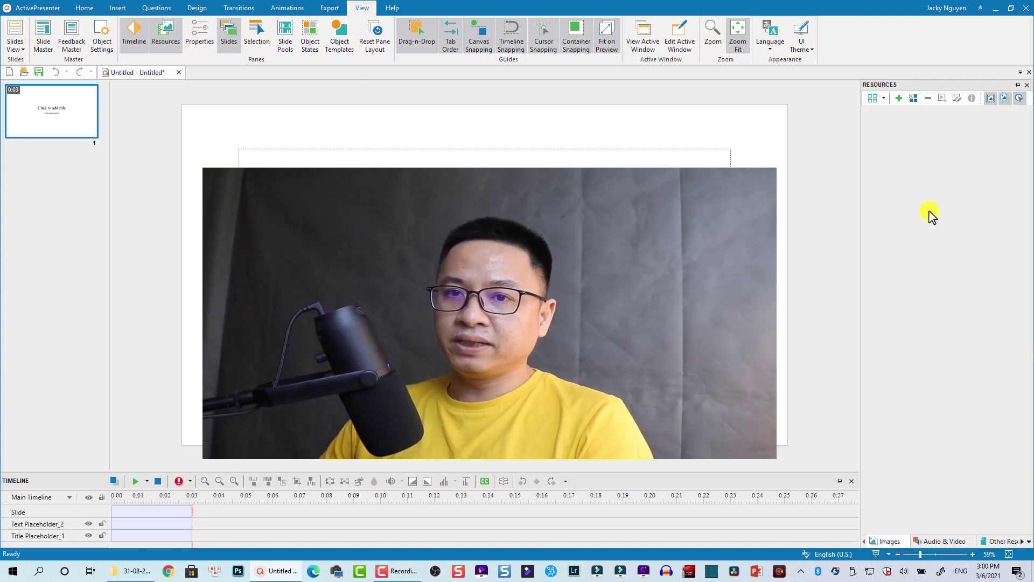
{"action": "left_click", "coordinate": [201, 42]}
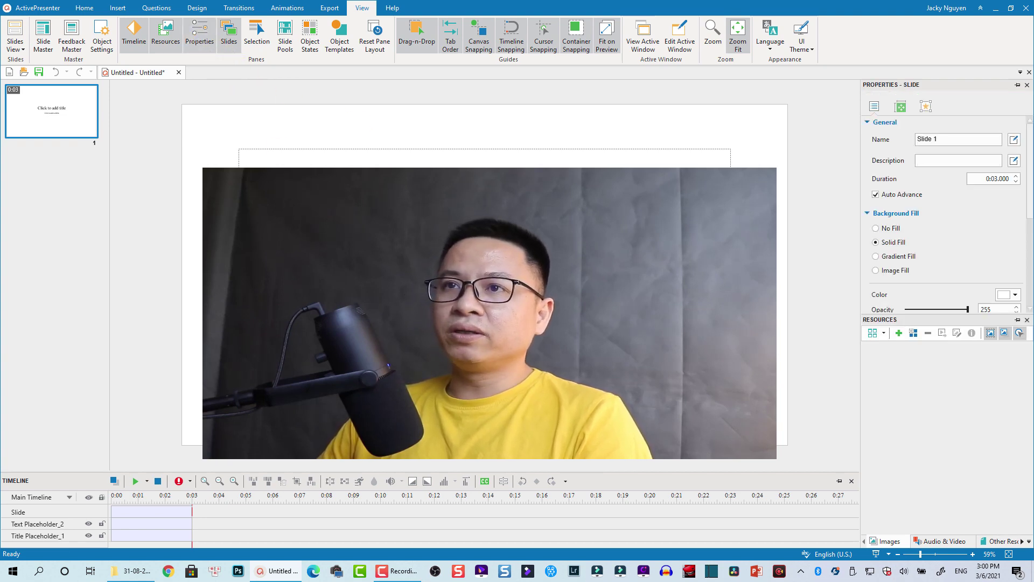
Step: Select Text Placeholder_2, then draw a Rectangle shape over the left of the title area
{"action": "left_click", "coordinate": [179, 525]}
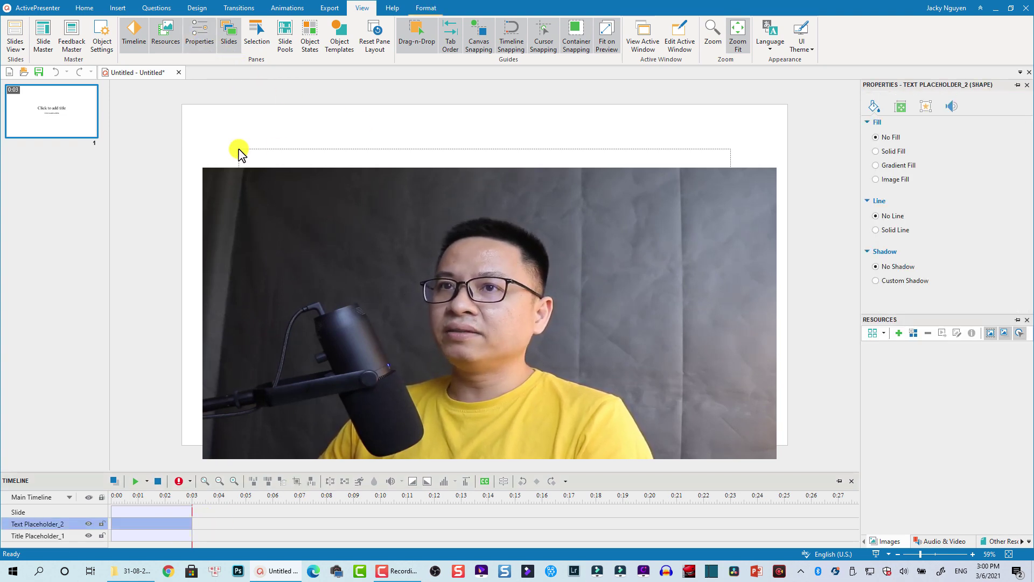
{"action": "left_click", "coordinate": [115, 8]}
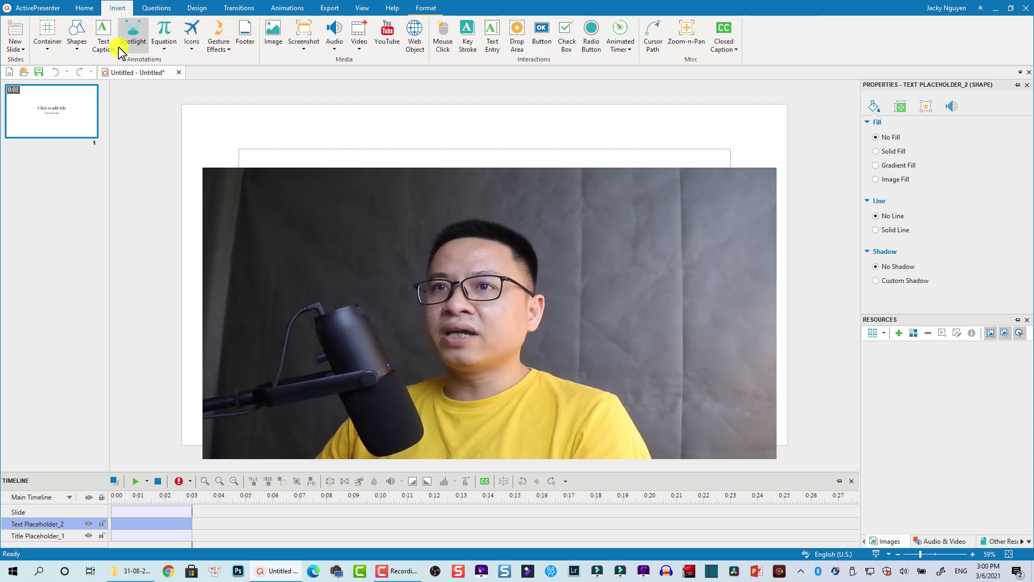
{"action": "left_click", "coordinate": [76, 43]}
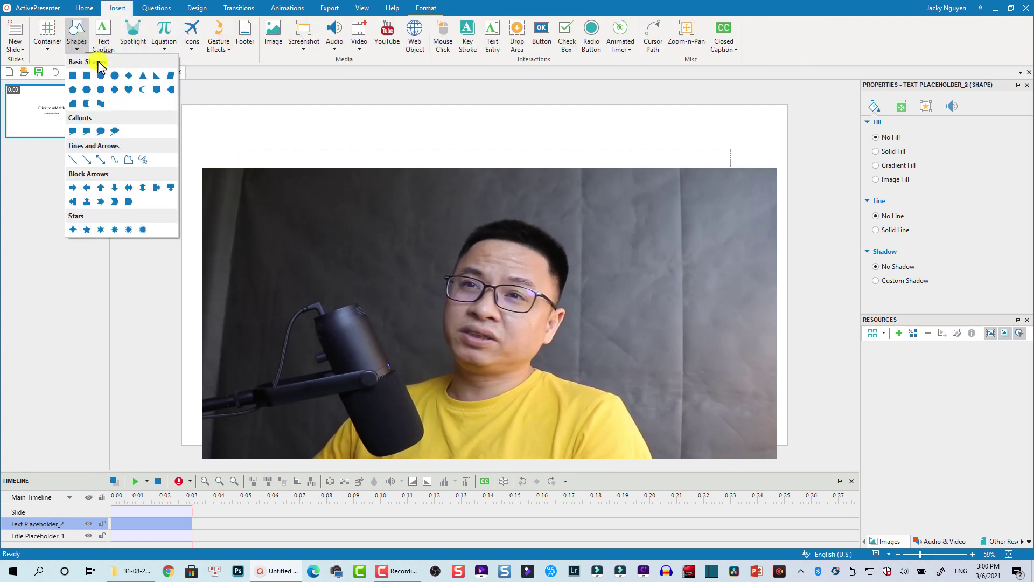
{"action": "left_click", "coordinate": [81, 75]}
{"action": "left_click_drag", "start_coordinate": [341, 170], "coordinate": [452, 251]}
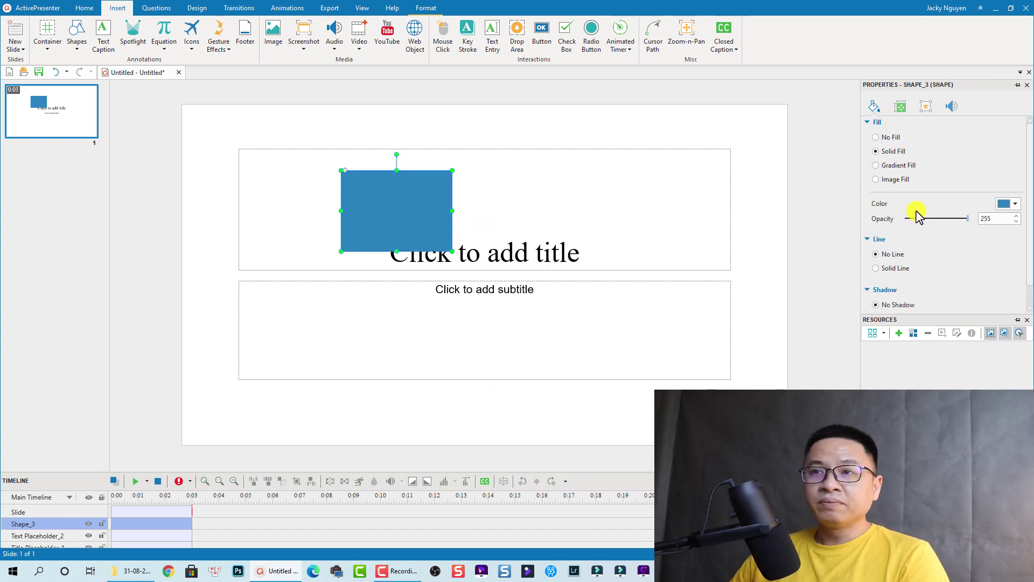
Step: Open the Object Templates, Object States and Slide Pools panes from the View options
{"action": "left_click", "coordinate": [362, 9]}
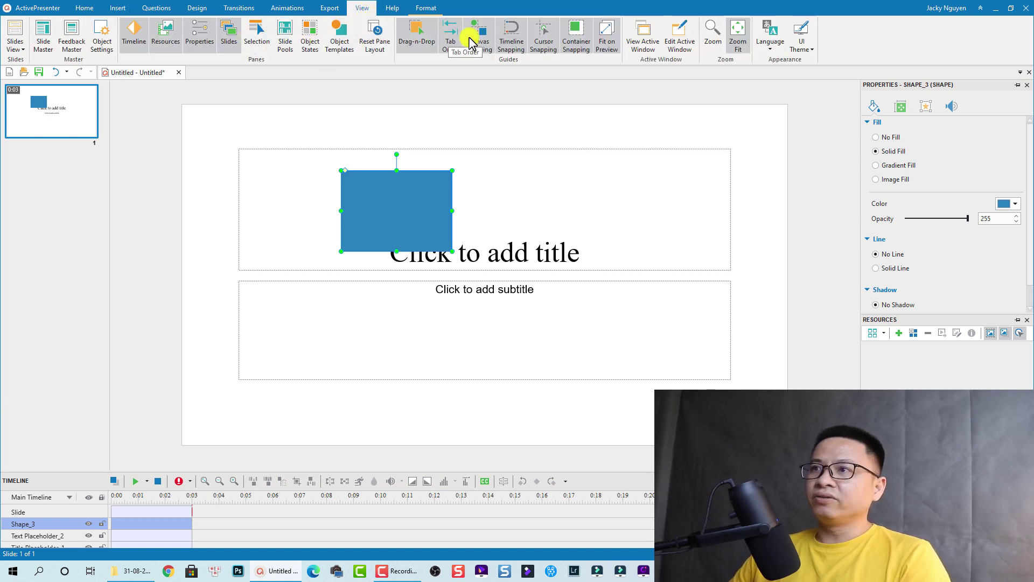
{"action": "left_click", "coordinate": [341, 47]}
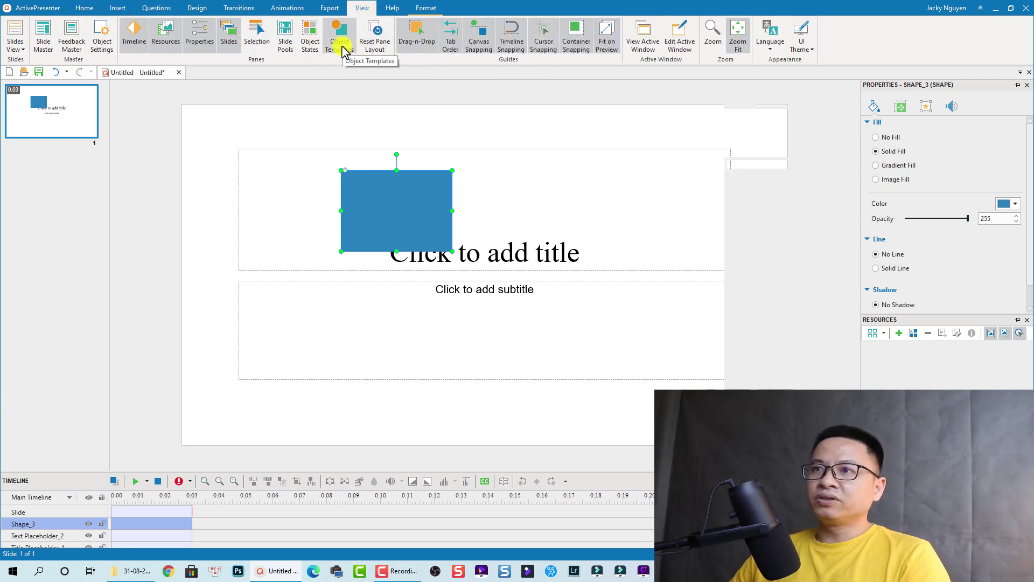
{"action": "left_click", "coordinate": [309, 44]}
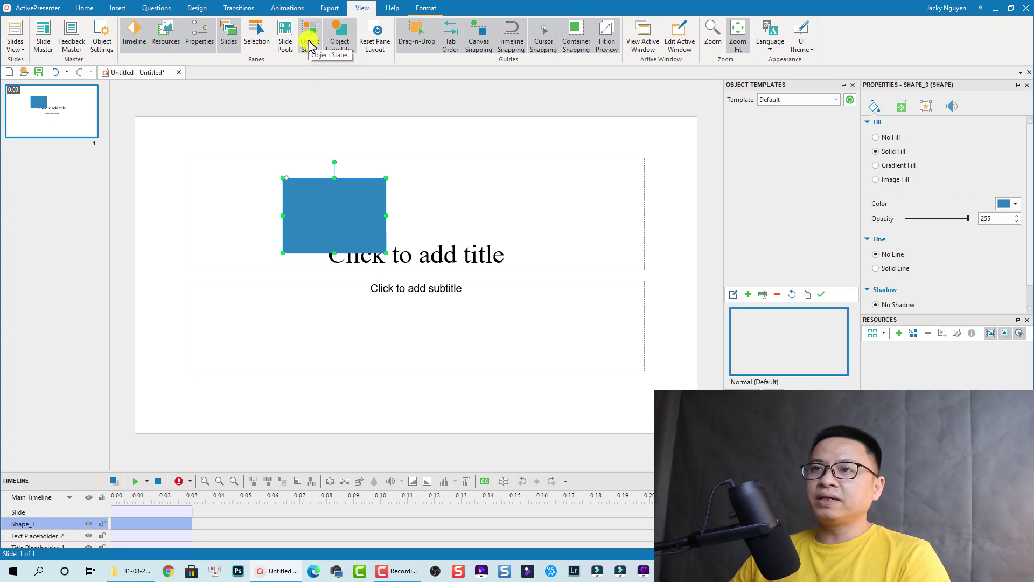
{"action": "left_click", "coordinate": [286, 42]}
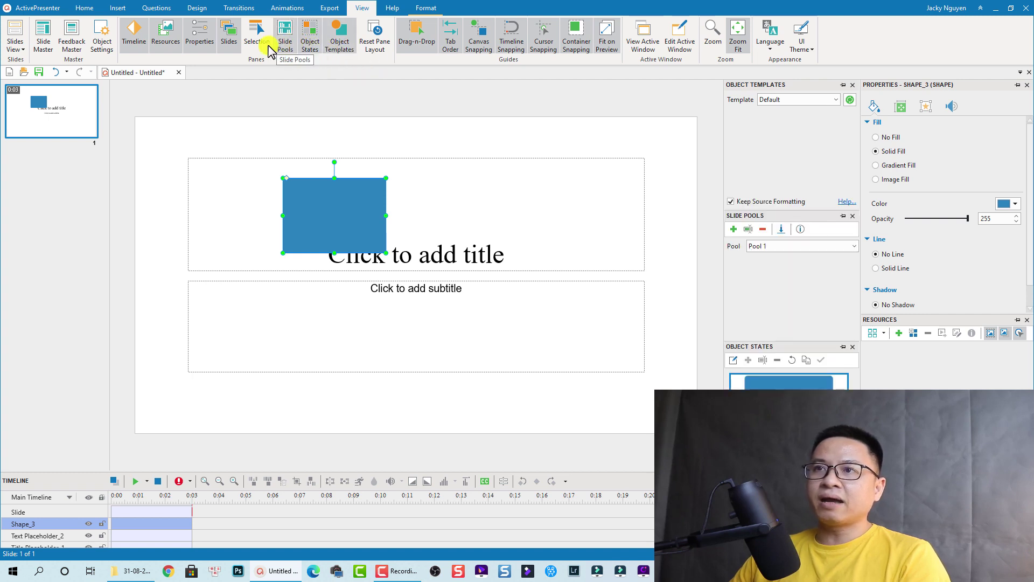
{"action": "left_click", "coordinate": [256, 46]}
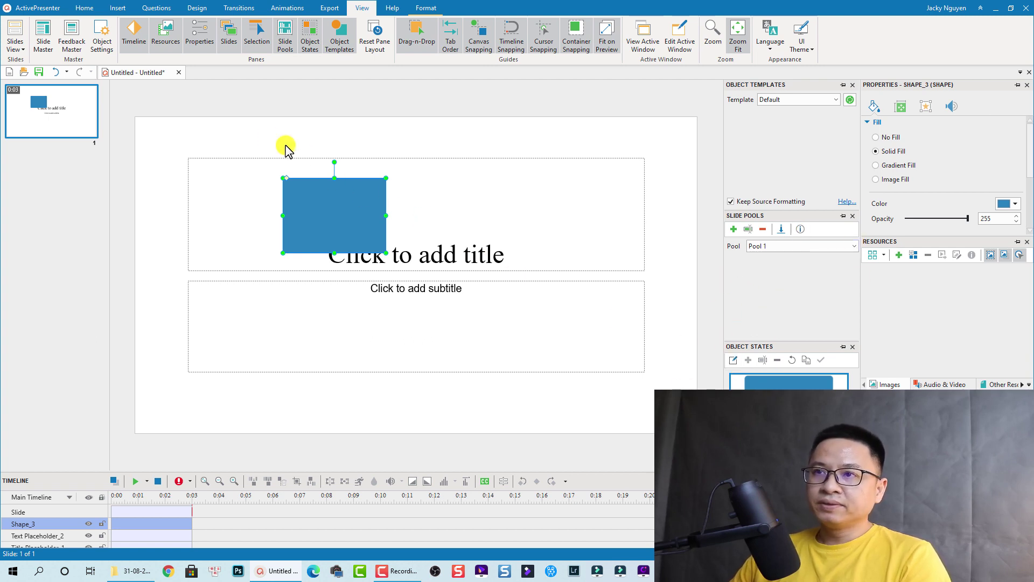
Step: Toggle the Slides pane off and on, then close Slide Pools, Object States and Object Templates
{"action": "left_click", "coordinate": [228, 42]}
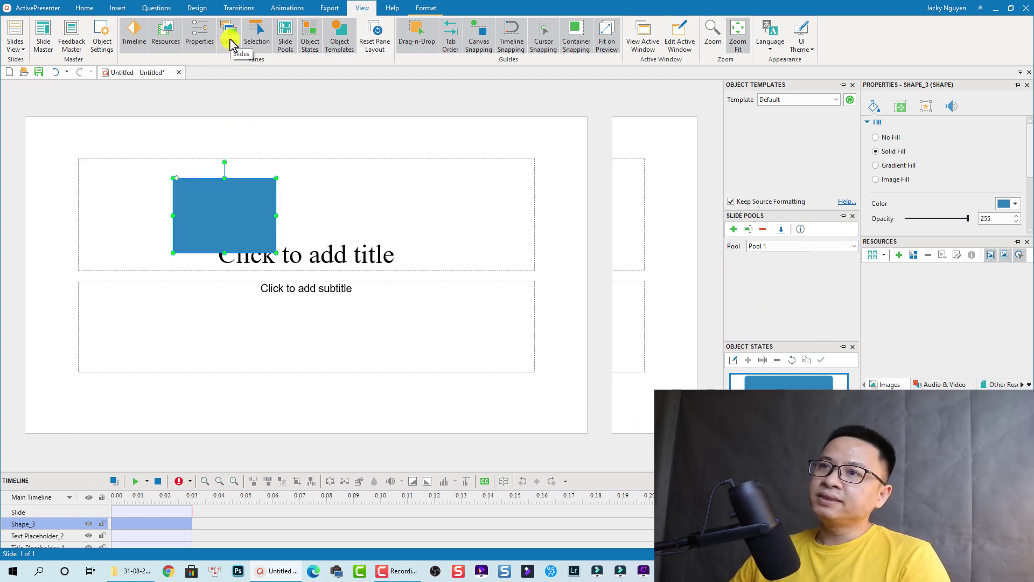
{"action": "left_click", "coordinate": [229, 43]}
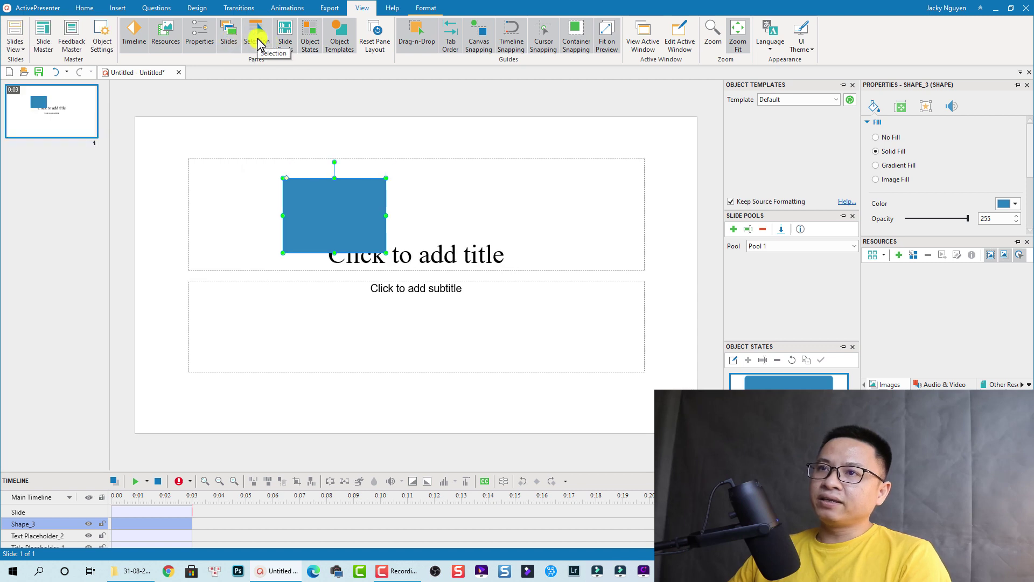
{"action": "left_click", "coordinate": [284, 47]}
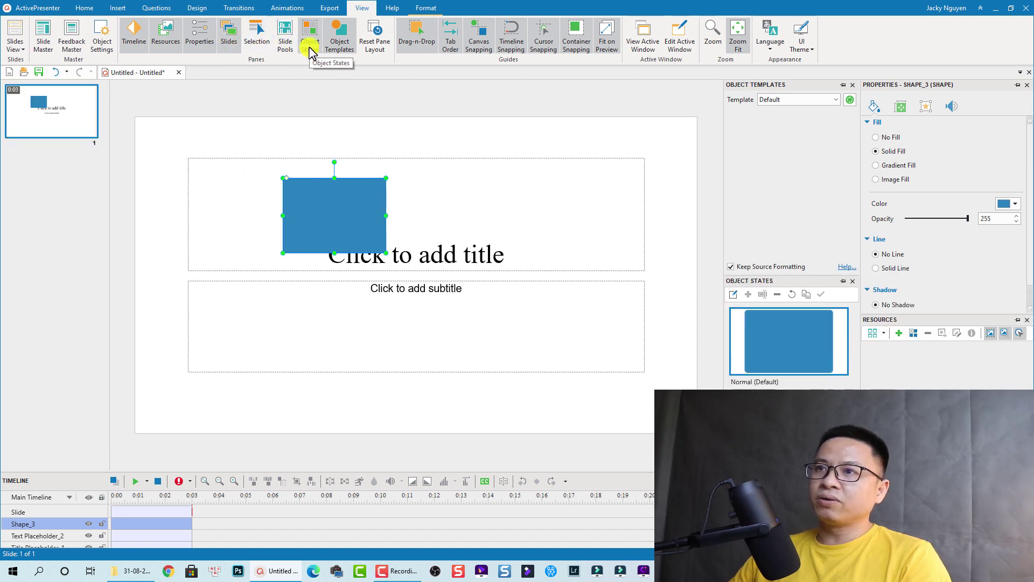
{"action": "left_click", "coordinate": [309, 44]}
{"action": "left_click", "coordinate": [338, 45]}
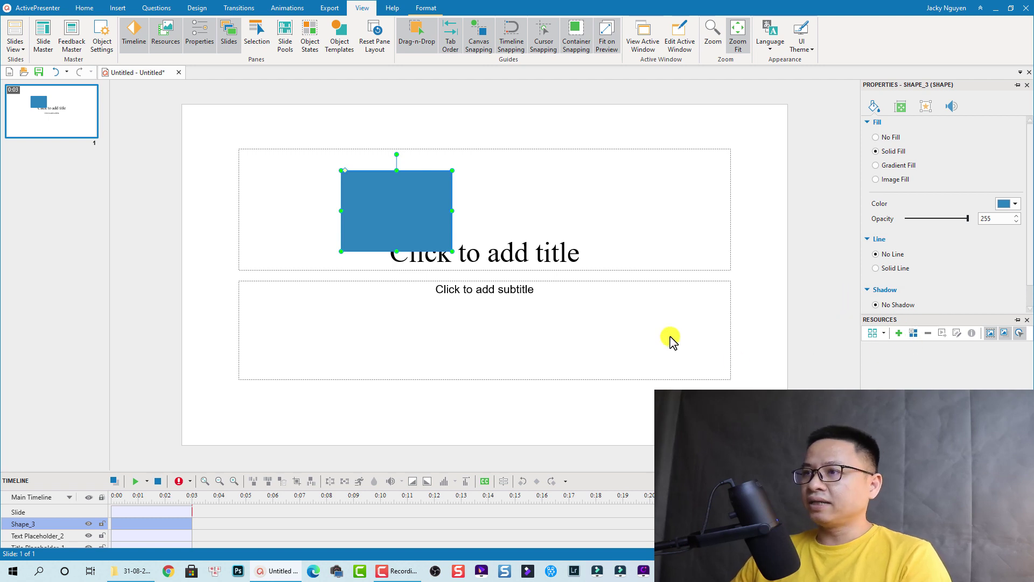
Step: Reset the pane layout to default, confirming the reset and dismissing the success message
{"action": "left_click", "coordinate": [376, 51]}
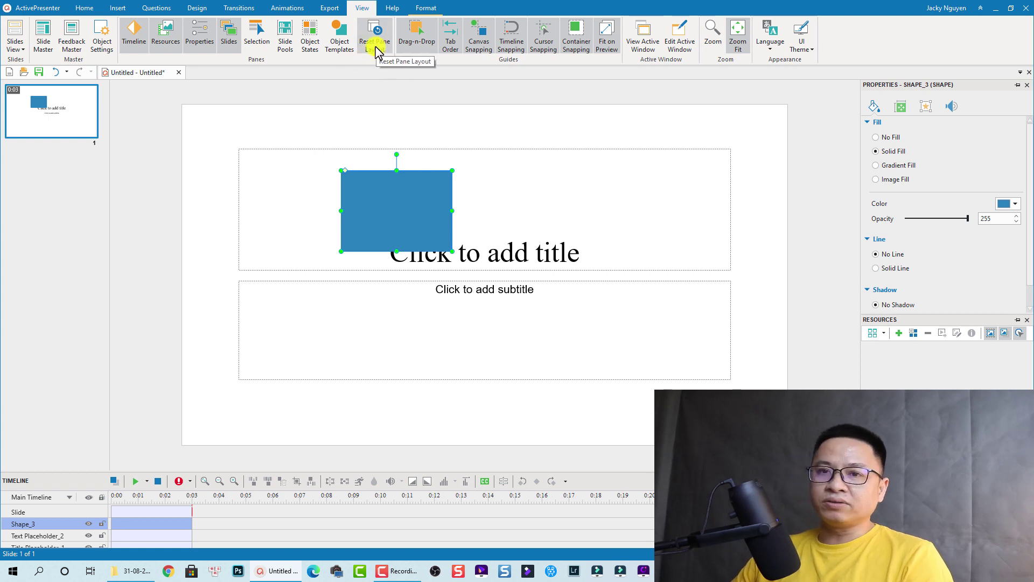
{"action": "left_click", "coordinate": [372, 43]}
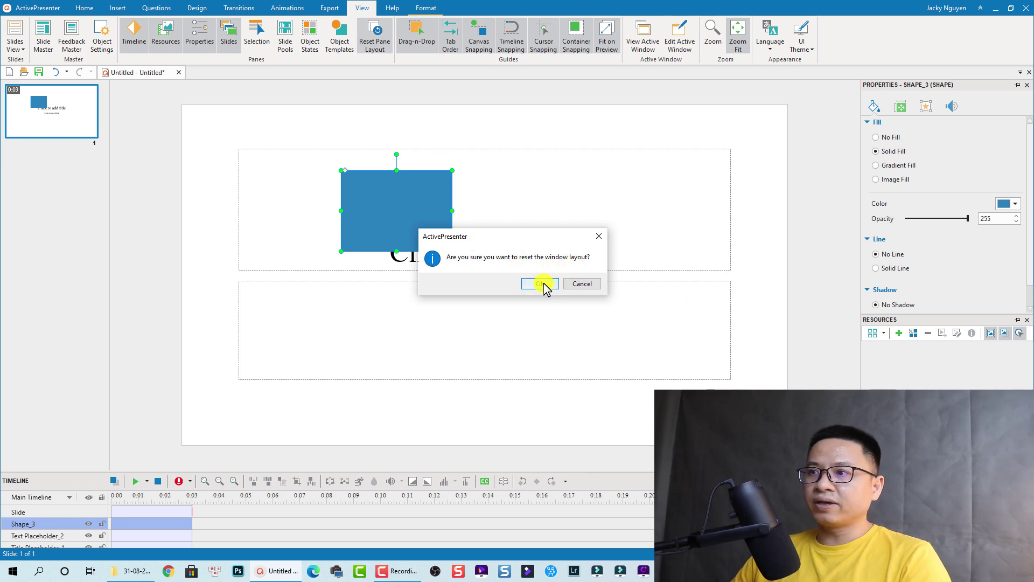
{"action": "left_click", "coordinate": [547, 285]}
{"action": "left_click", "coordinate": [624, 284]}
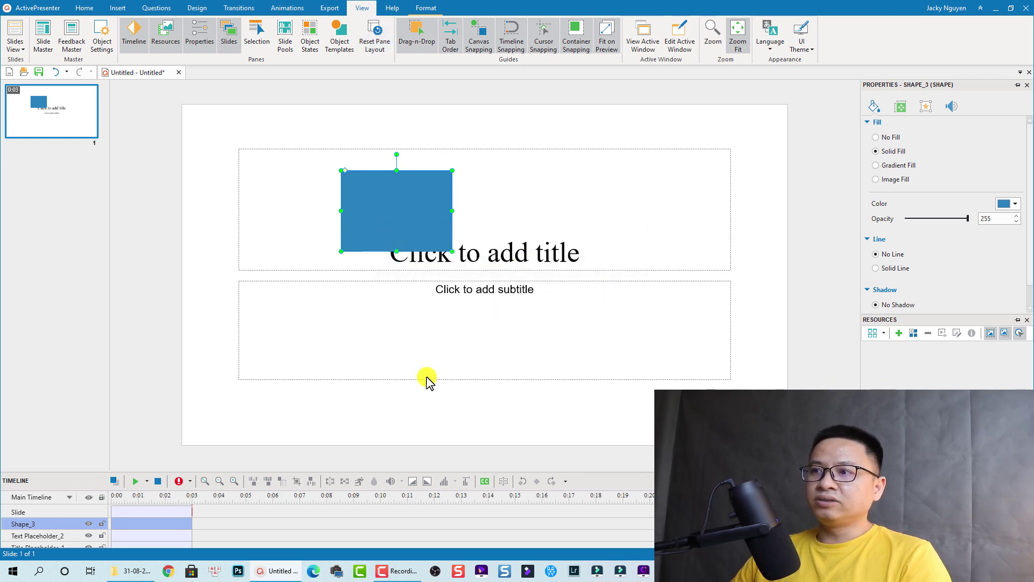